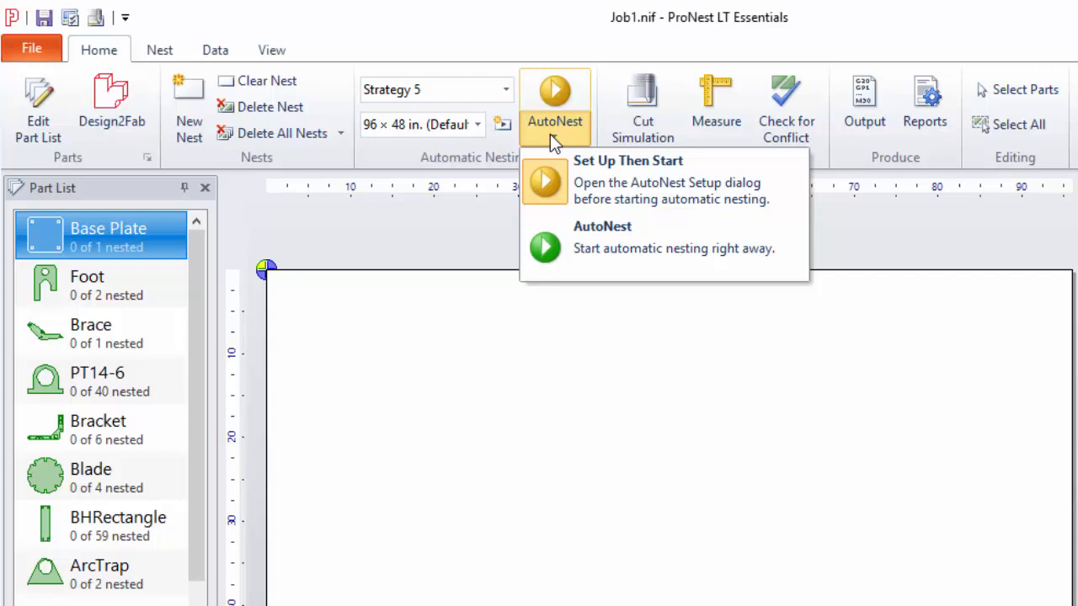
Automatically nest the parts using Strategy 5 on custom rectangular 96 × 48 in. plates, with a plate quantity of 10.
{"action": "left_click", "coordinate": [646, 191]}
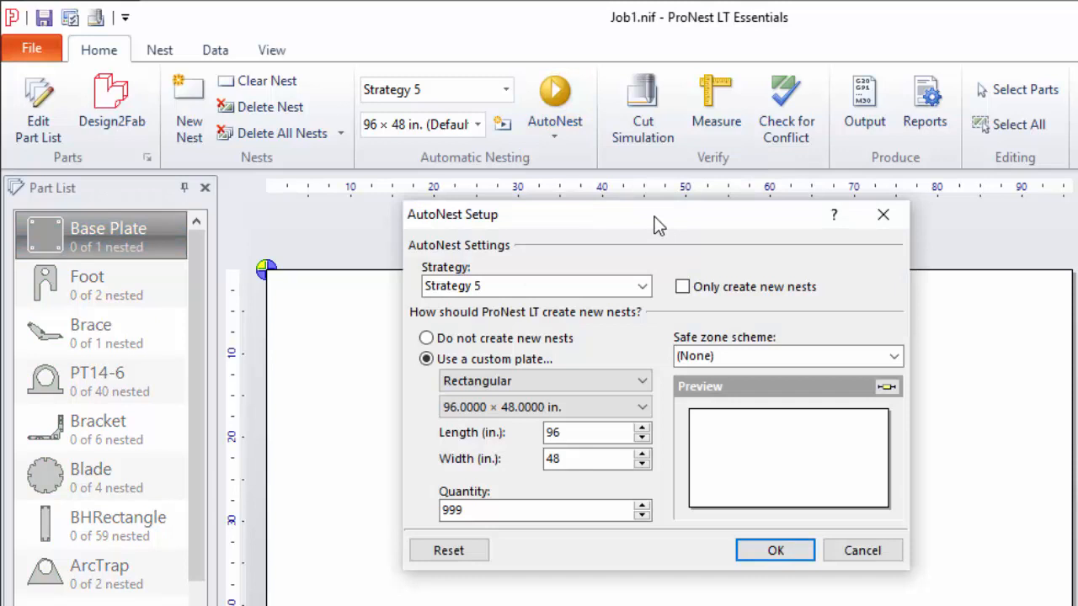
{"action": "left_click", "coordinate": [642, 288]}
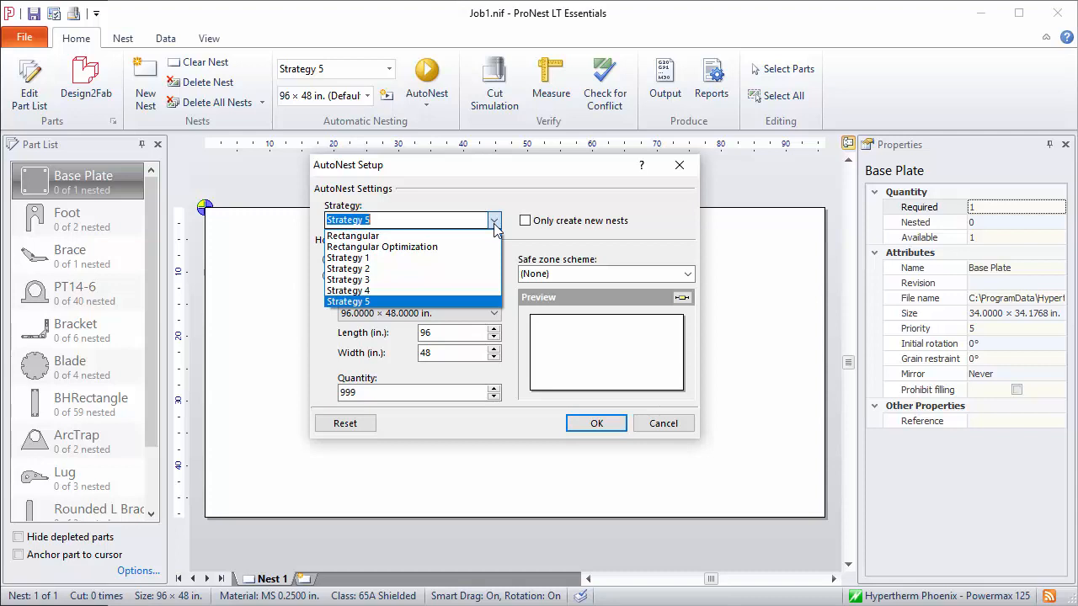
{"action": "left_click", "coordinate": [387, 303]}
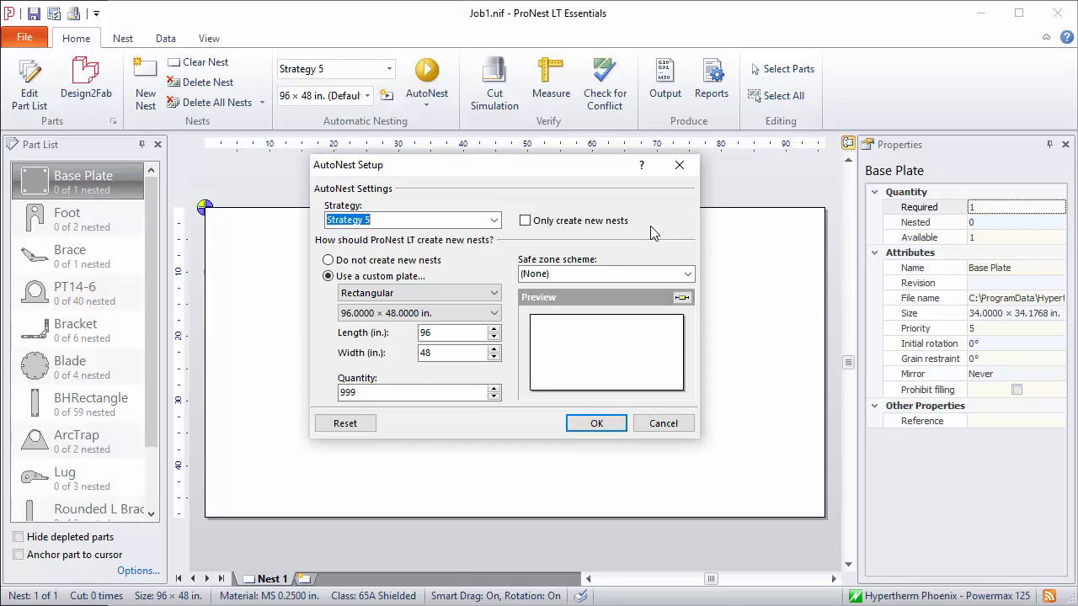
{"action": "left_click", "coordinate": [495, 314]}
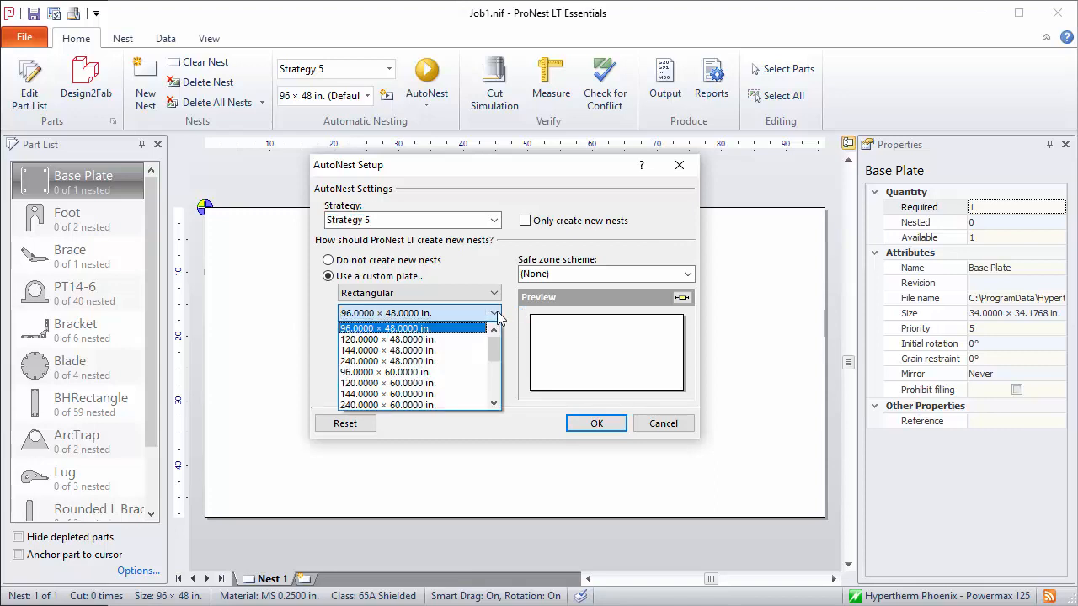
{"action": "left_click", "coordinate": [508, 318]}
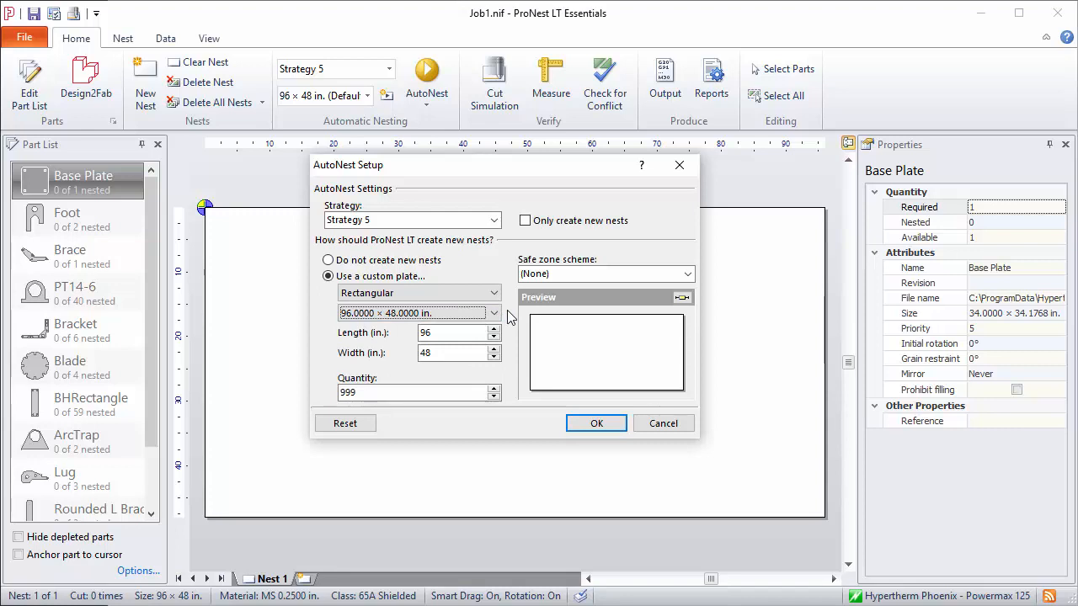
{"action": "double_click", "coordinate": [383, 394]}
{"action": "type", "text": "10"}
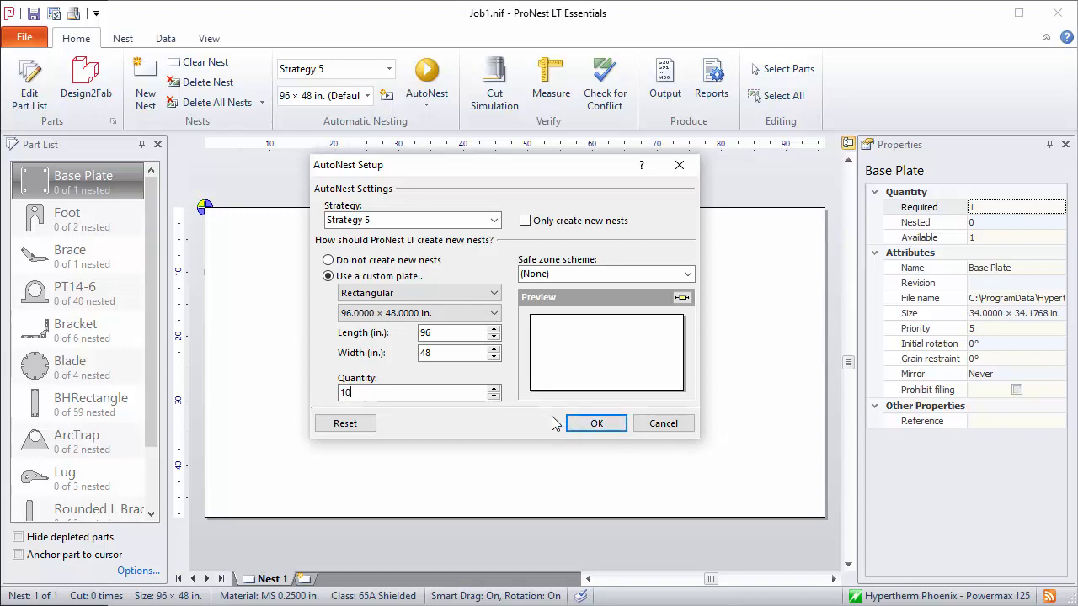
{"action": "left_click", "coordinate": [598, 425]}
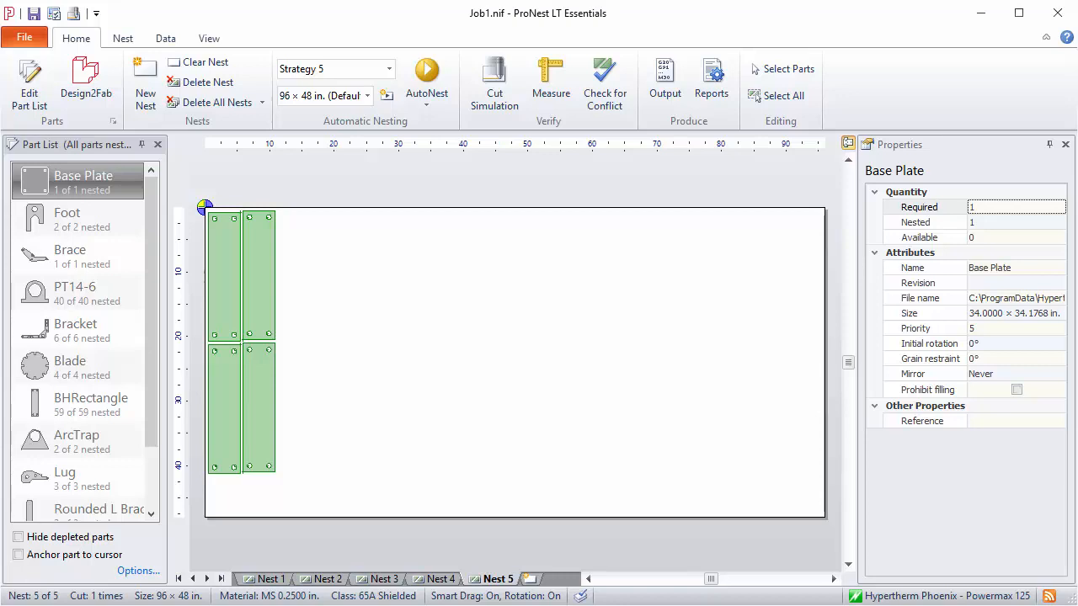
Review how the parts are arranged on each generated nest, going back to Nest 1 and forward again to Nest 5.
{"action": "left_click", "coordinate": [206, 363]}
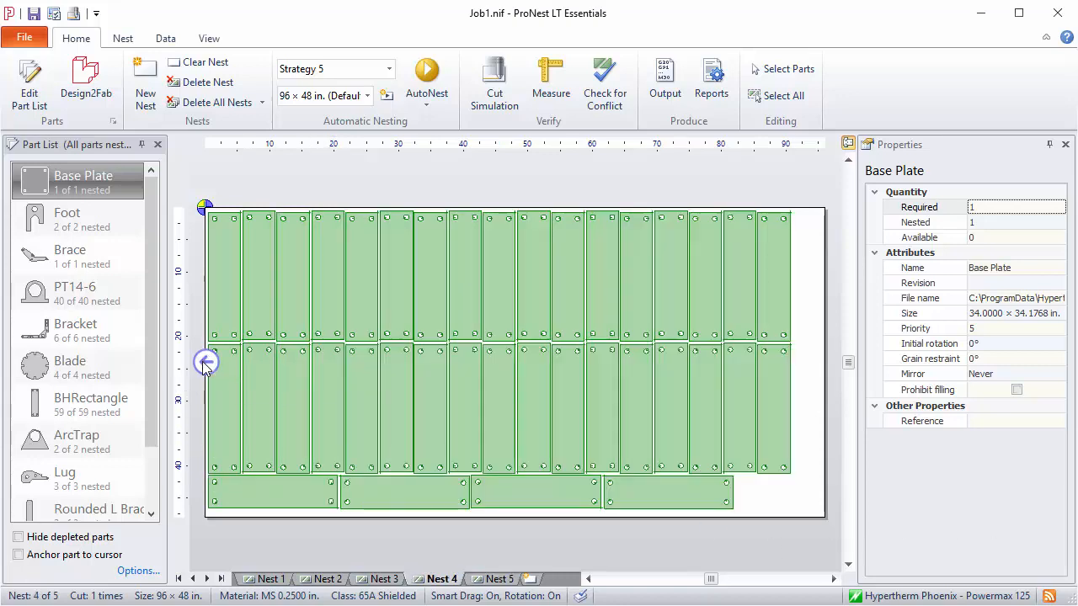
{"action": "left_click", "coordinate": [206, 362]}
{"action": "left_click", "coordinate": [205, 362]}
{"action": "left_click", "coordinate": [205, 362]}
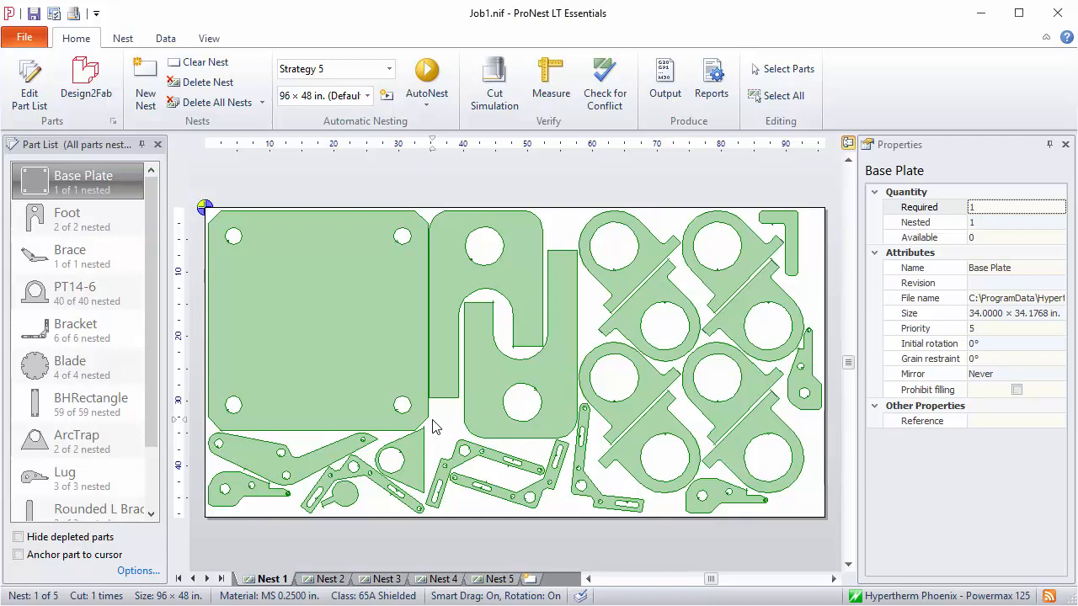
{"action": "left_click", "coordinate": [824, 364]}
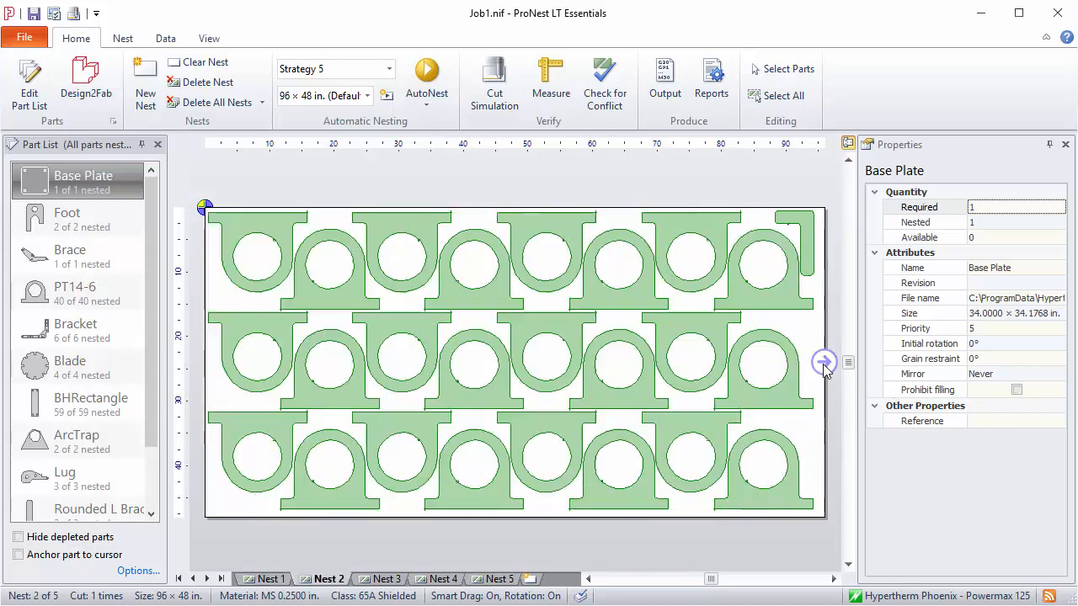
{"action": "left_click", "coordinate": [825, 365]}
{"action": "left_click", "coordinate": [824, 365]}
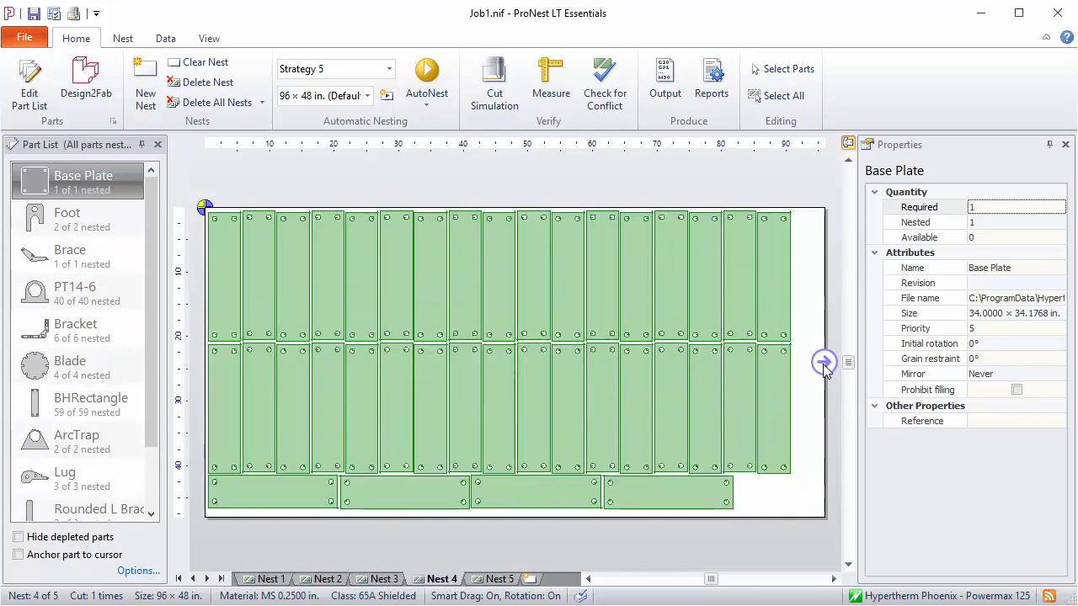
{"action": "left_click", "coordinate": [825, 365]}
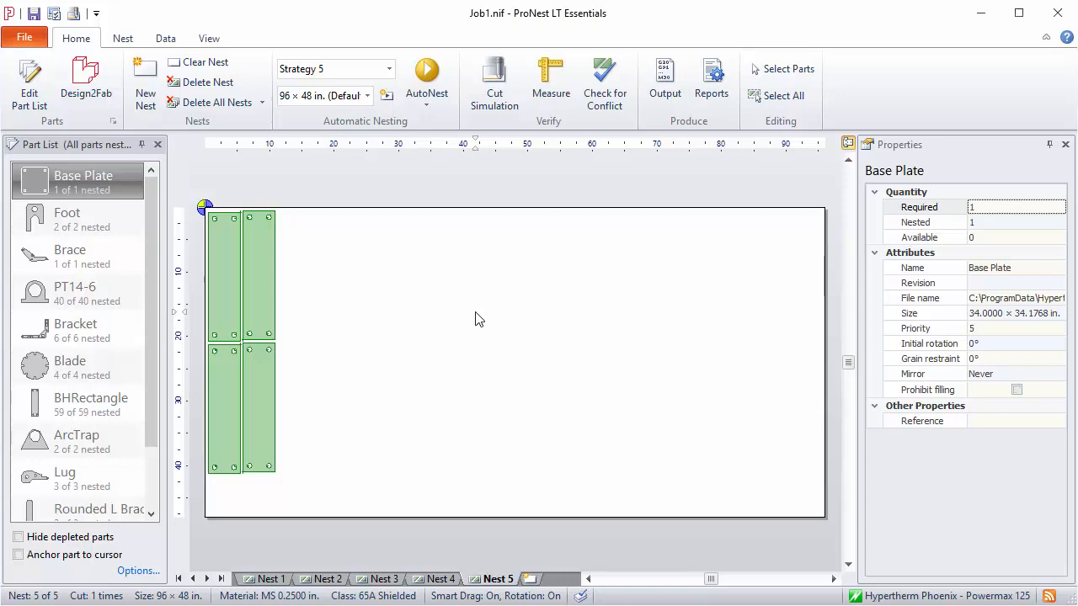
Delete all nests in the job and automatically nest the parts again using Strategy 1.
{"action": "left_click", "coordinate": [200, 103]}
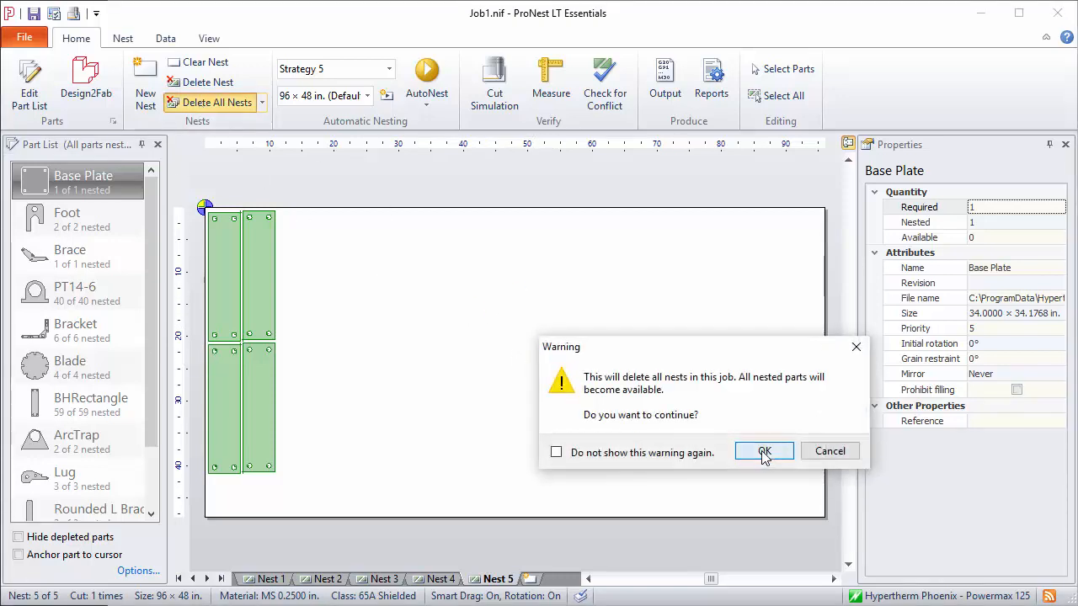
{"action": "left_click", "coordinate": [761, 452]}
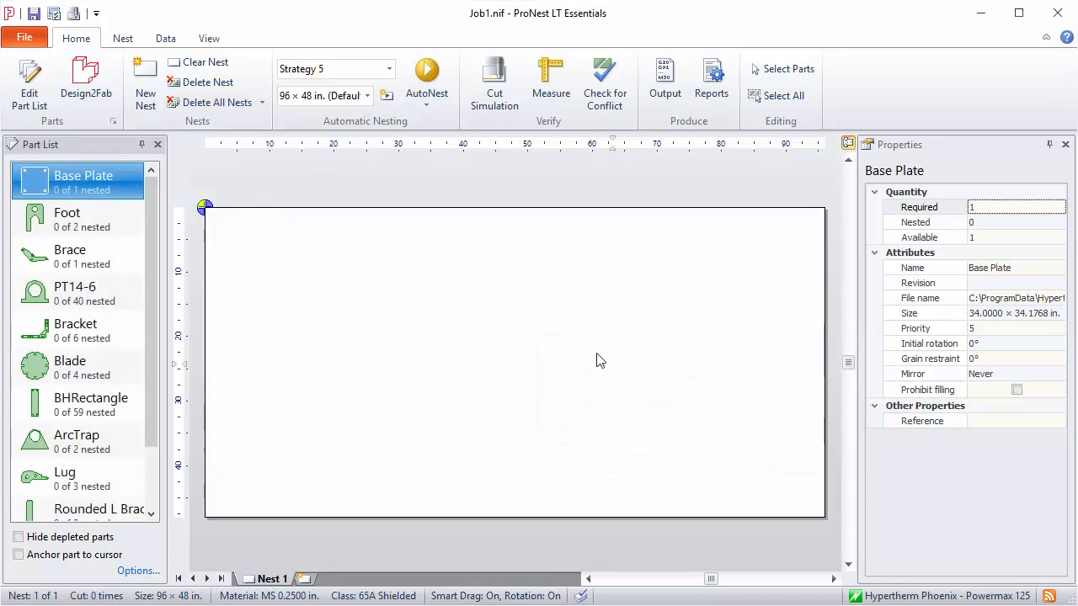
{"action": "left_click", "coordinate": [428, 88]}
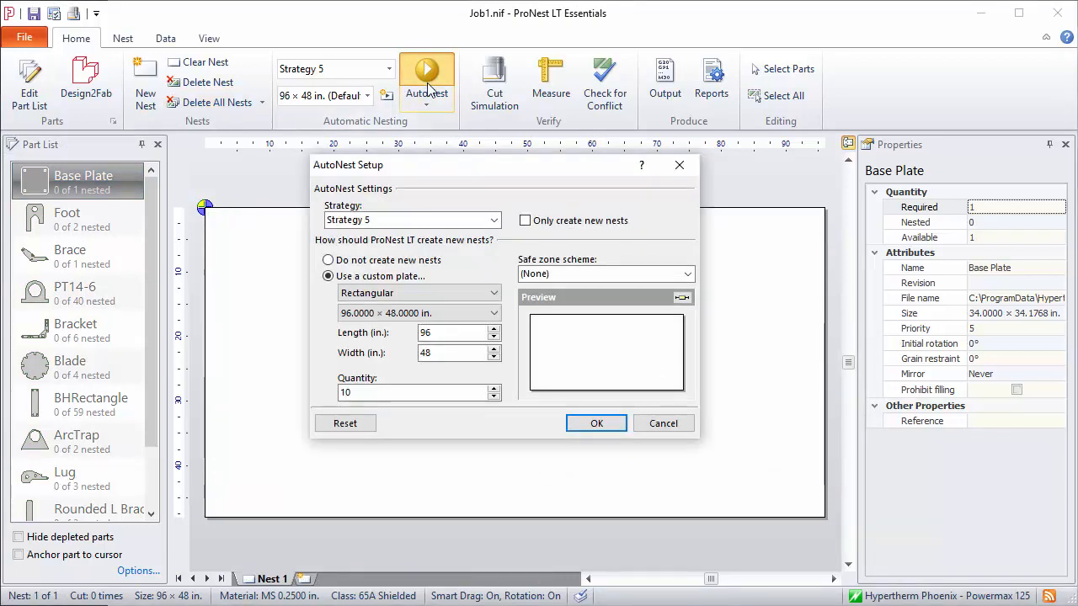
{"action": "left_click", "coordinate": [486, 221]}
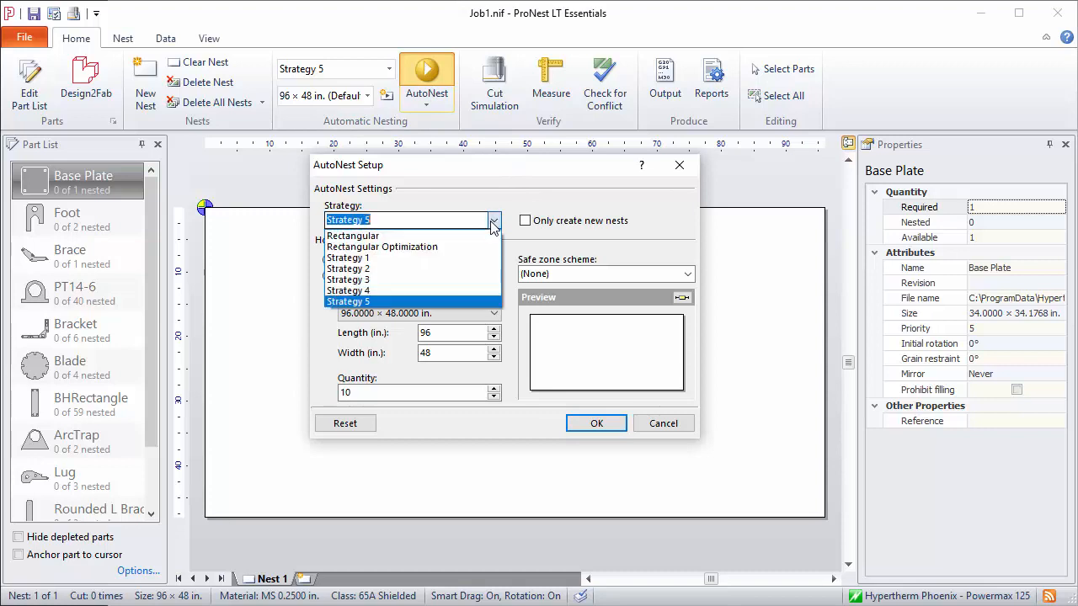
{"action": "left_click", "coordinate": [402, 260]}
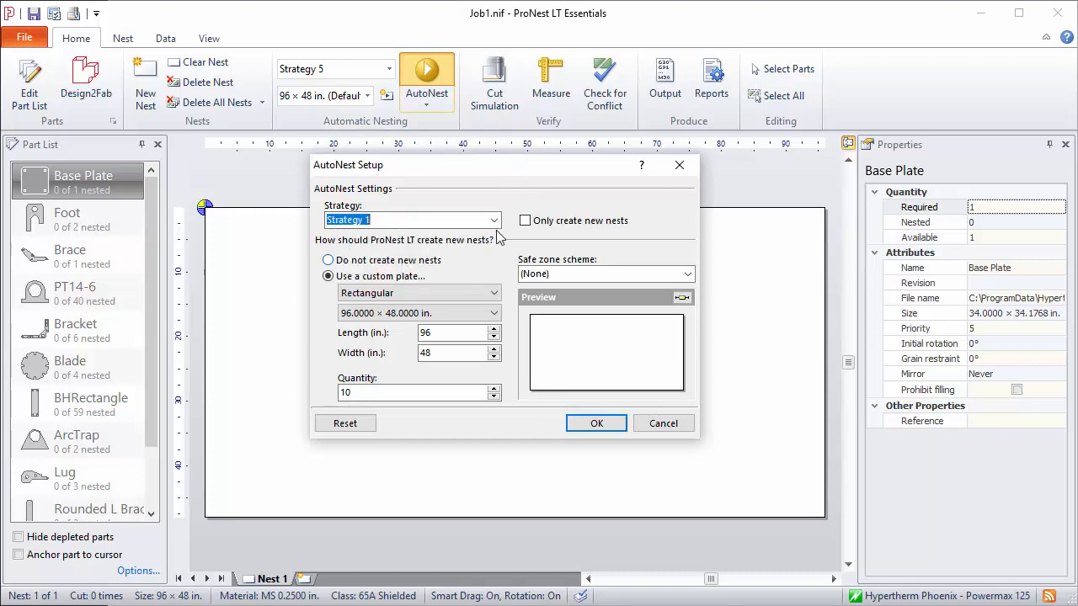
{"action": "left_click", "coordinate": [598, 424]}
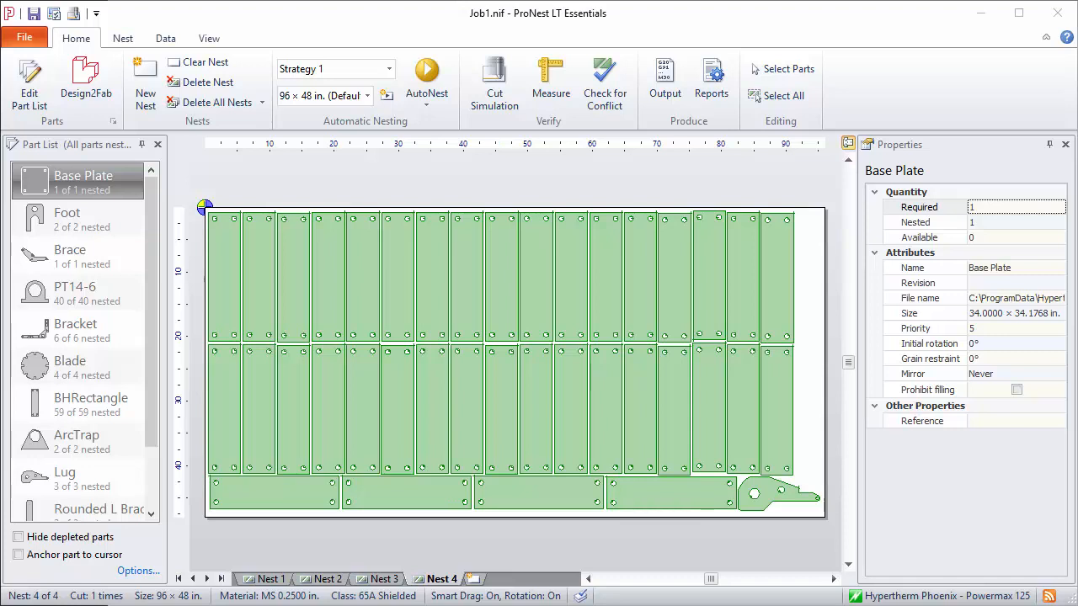
Set the Blade part's nesting priority to 1 and display Nest 1.
{"action": "left_click", "coordinate": [1016, 329]}
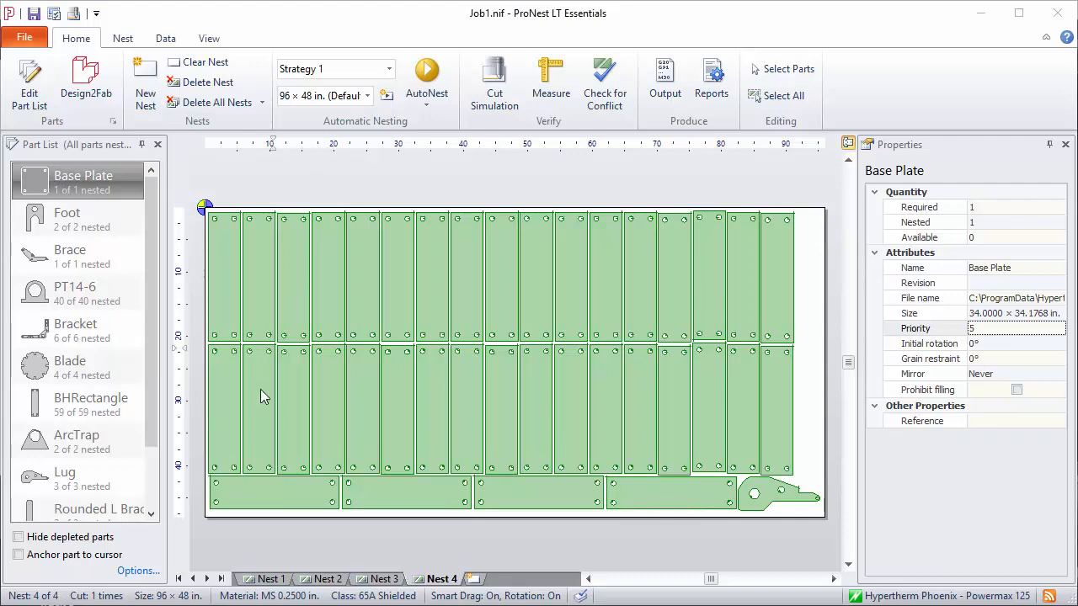
{"action": "left_click", "coordinate": [269, 580]}
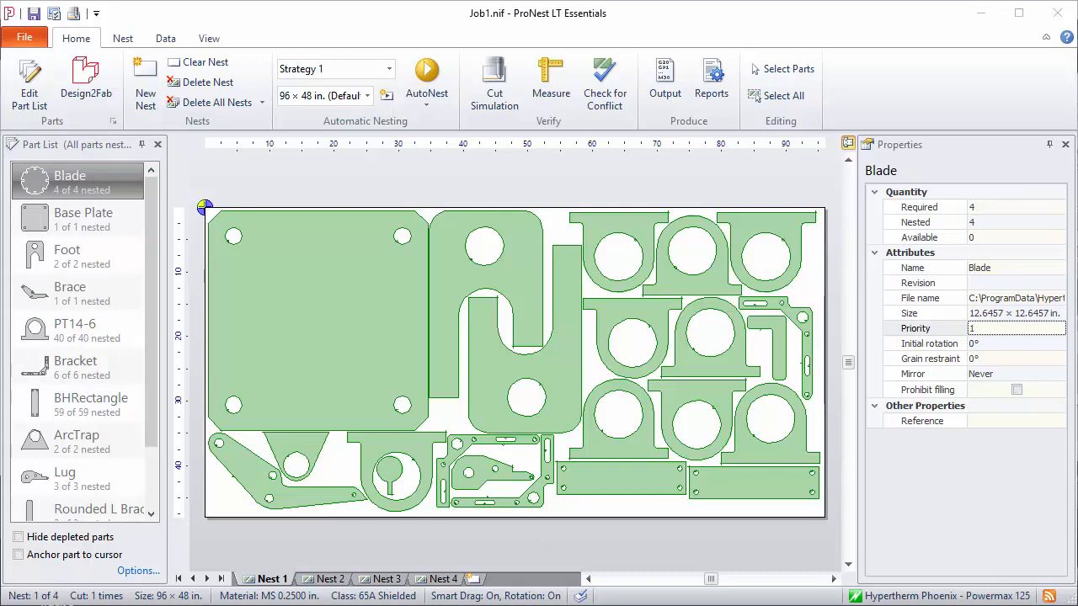
{"action": "left_click", "coordinate": [868, 364]}
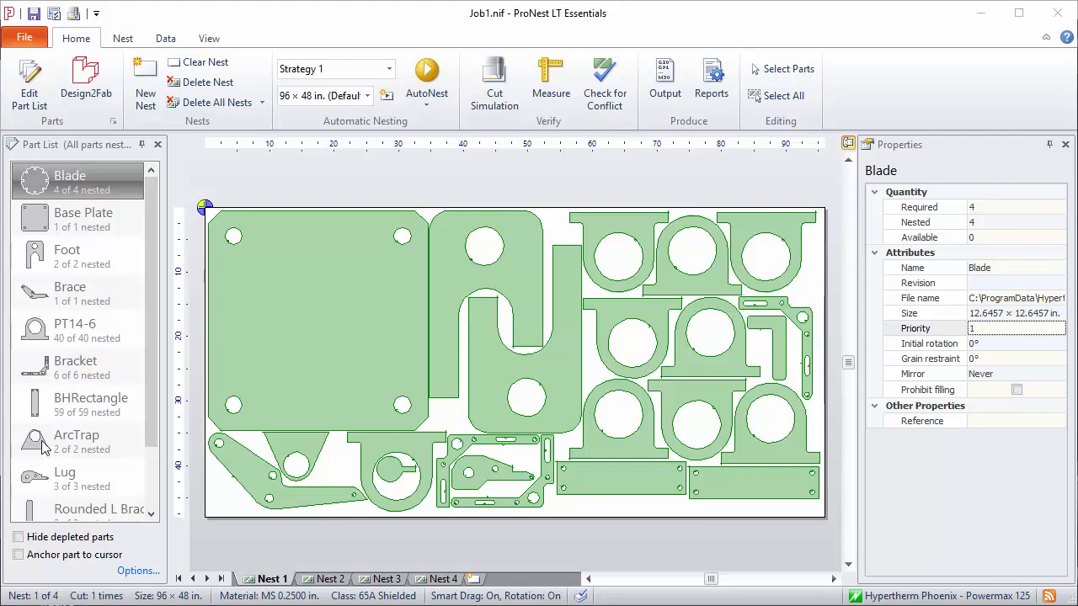
Set the BHRectangle part's nesting priority to 99.
{"action": "left_click", "coordinate": [87, 410]}
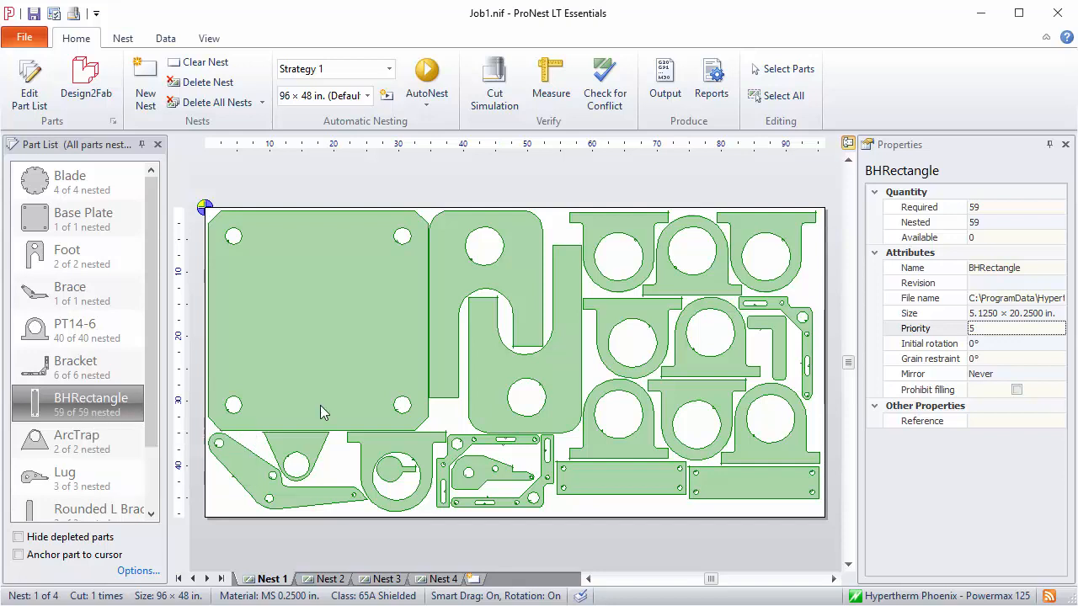
{"action": "left_click", "coordinate": [991, 329]}
{"action": "type", "text": "99"}
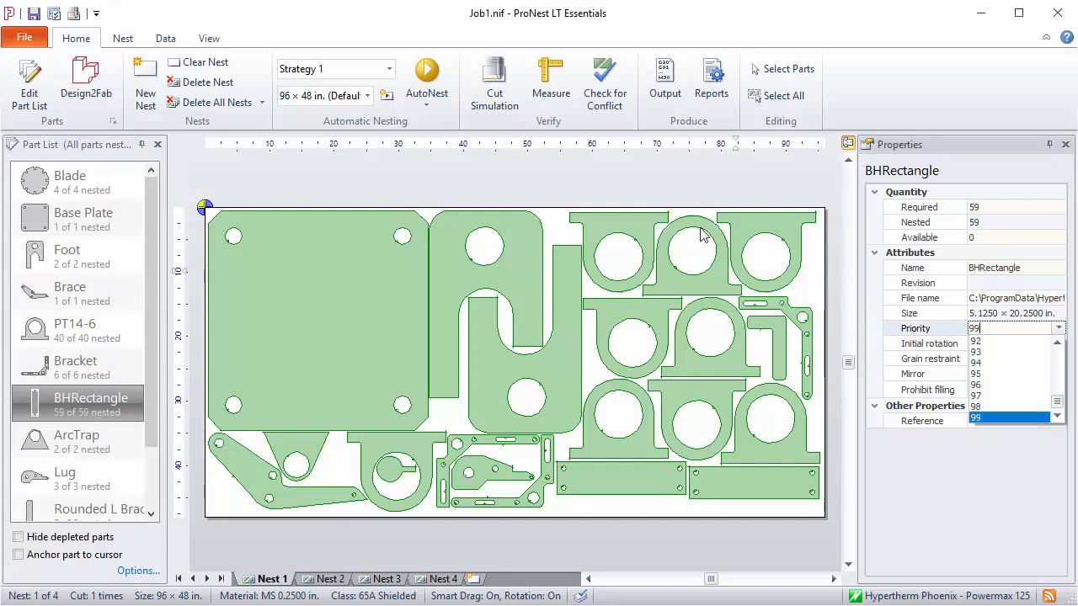
{"action": "left_click", "coordinate": [669, 190]}
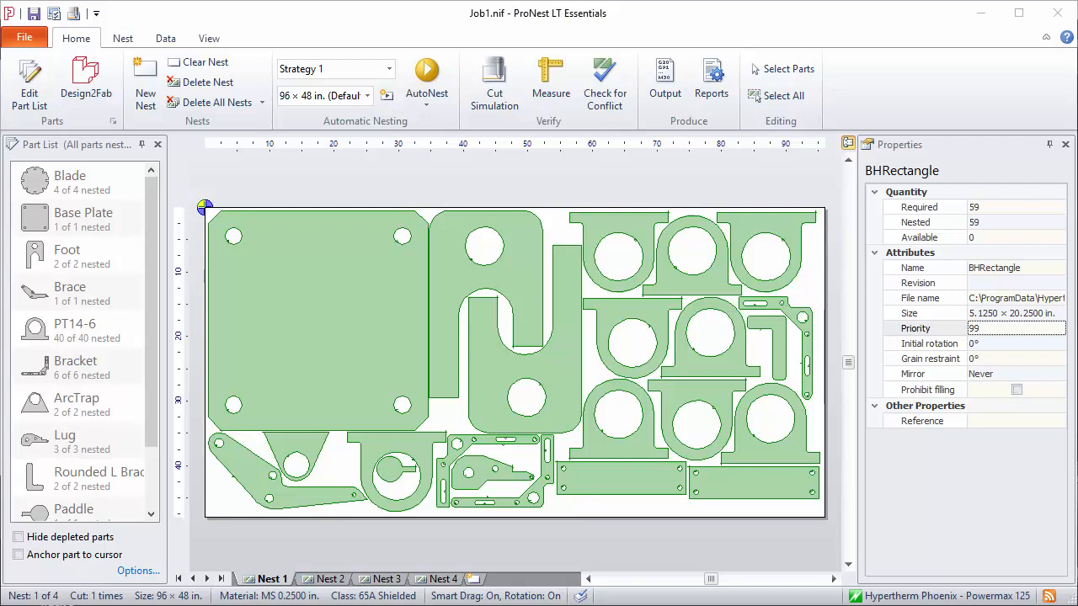
Prohibit filling for the PT14-6 part so that nothing can be nested inside its hole.
{"action": "left_click", "coordinate": [415, 455]}
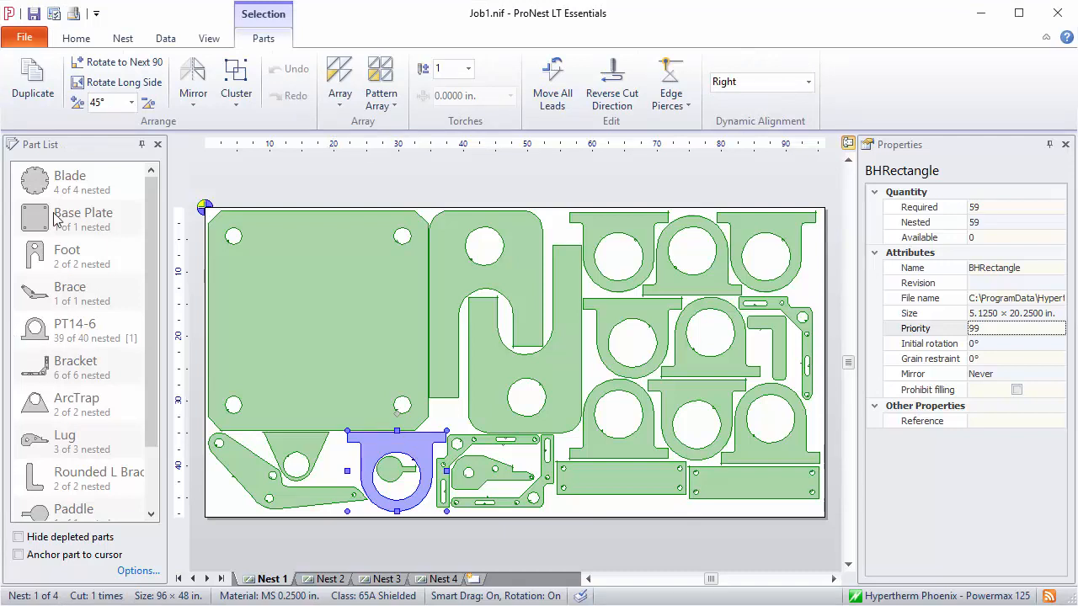
{"action": "left_click", "coordinate": [89, 346]}
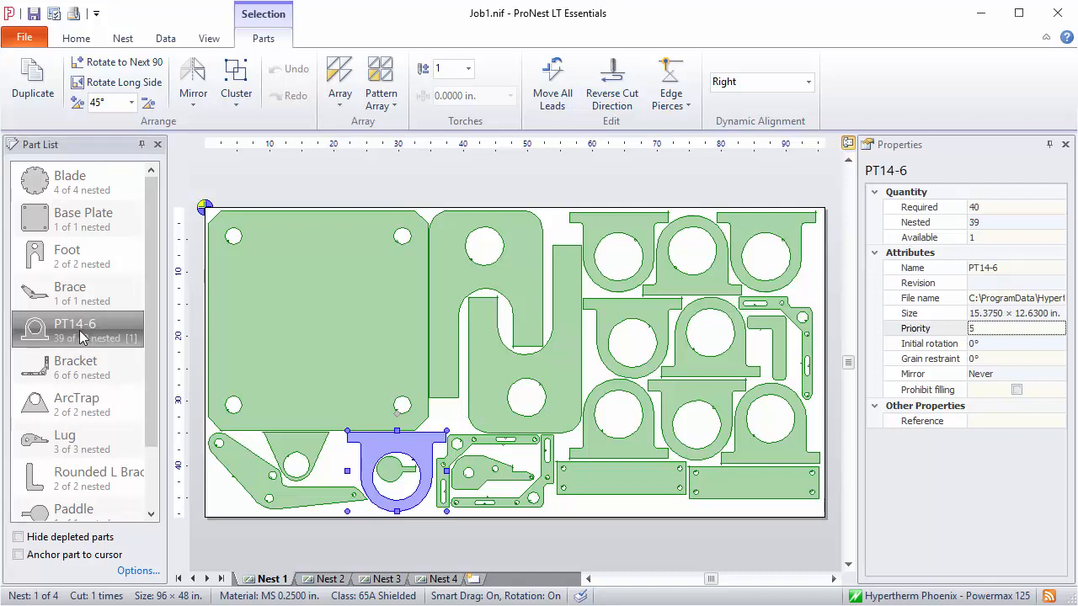
{"action": "left_click", "coordinate": [1017, 390]}
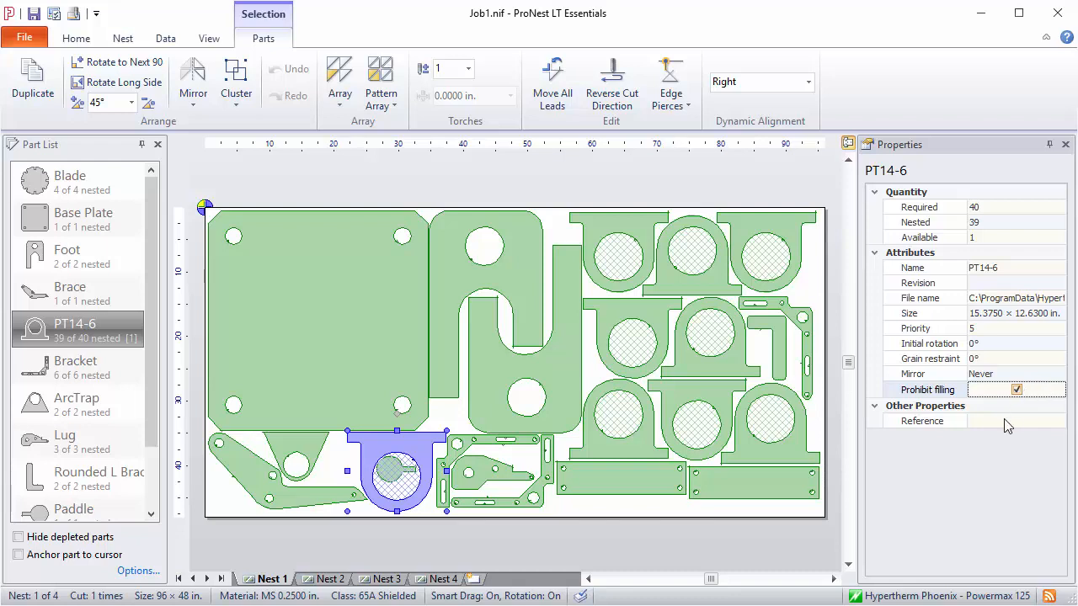
Remove the Paddle nested inside the hole of the PT14-6 part along the lower edge of Nest 1.
{"action": "left_click", "coordinate": [394, 482]}
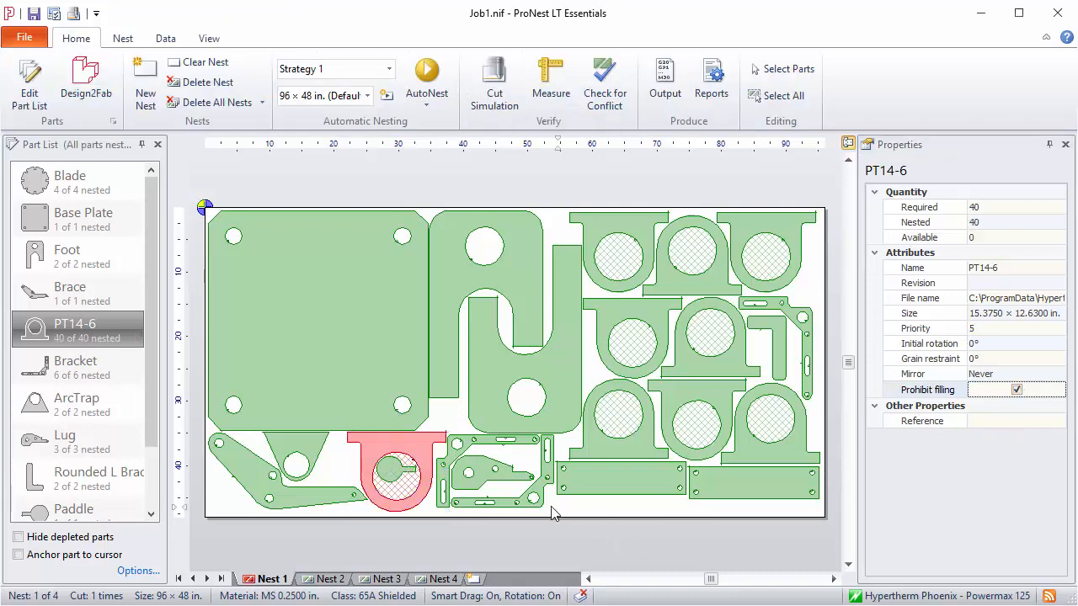
{"action": "left_click", "coordinate": [394, 478]}
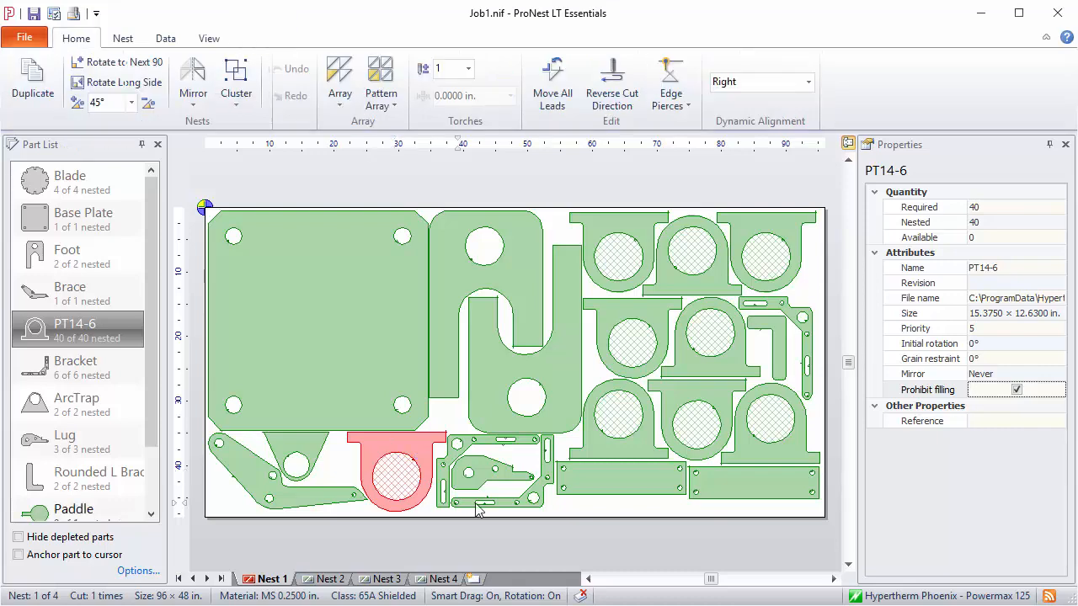
{"action": "left_click", "coordinate": [339, 471]}
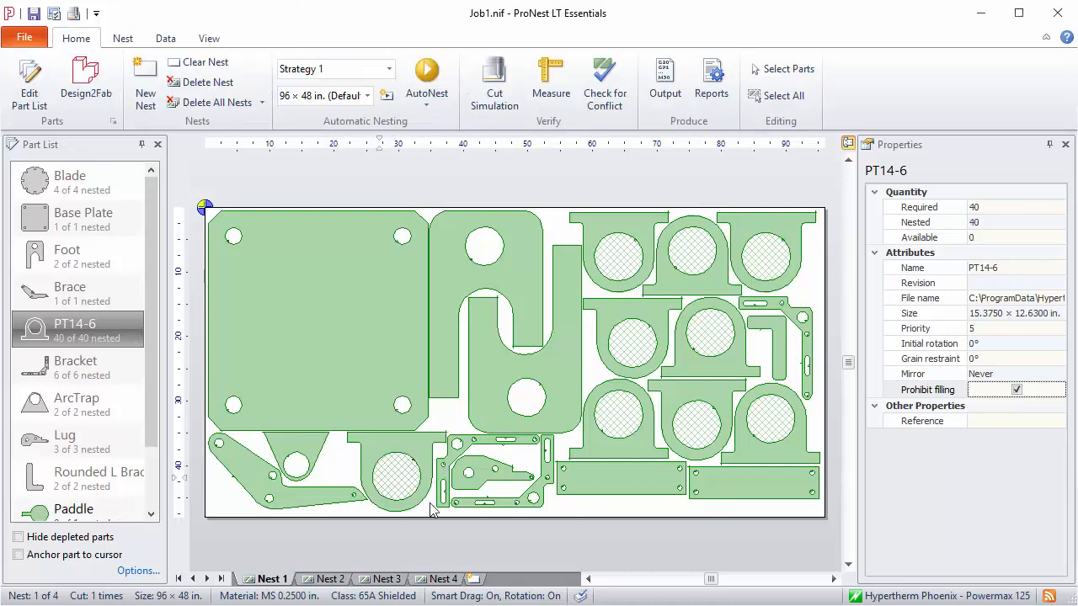